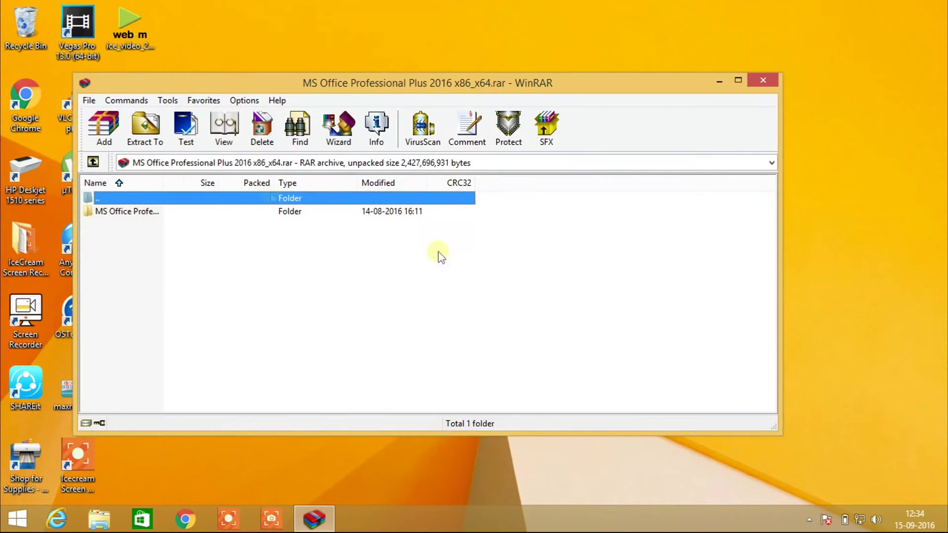
- Extract the archive's MS Office folder to a new folder on the Desktop
{"action": "left_click", "coordinate": [135, 211]}
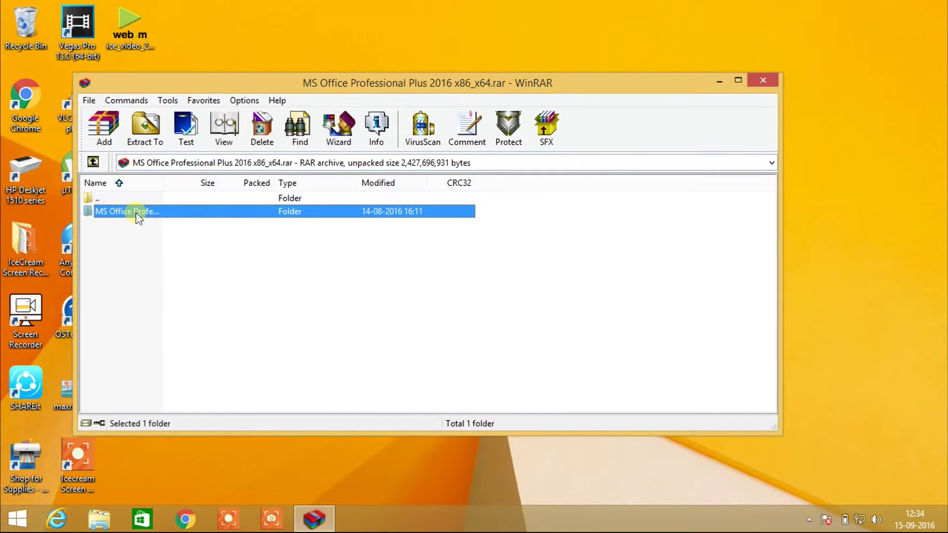
{"action": "left_click", "coordinate": [150, 134]}
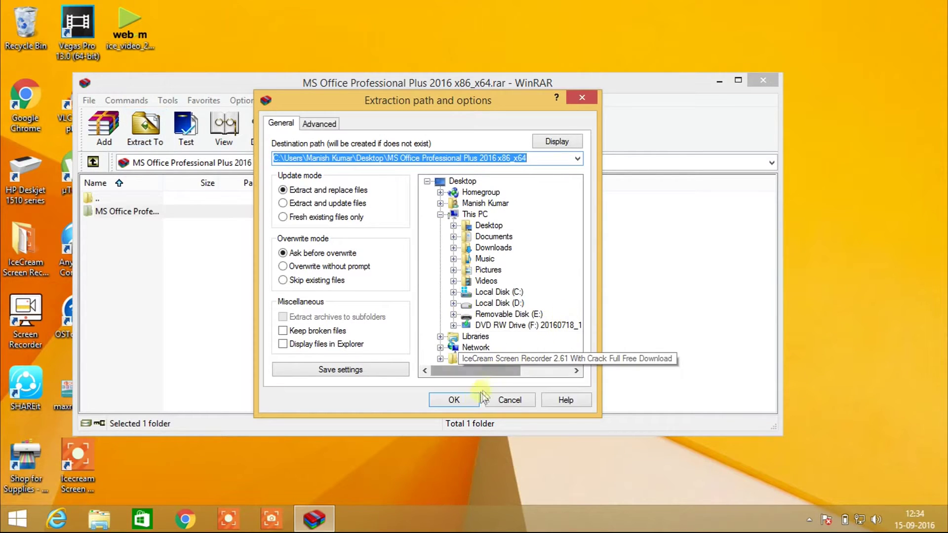
{"action": "left_click", "coordinate": [464, 401]}
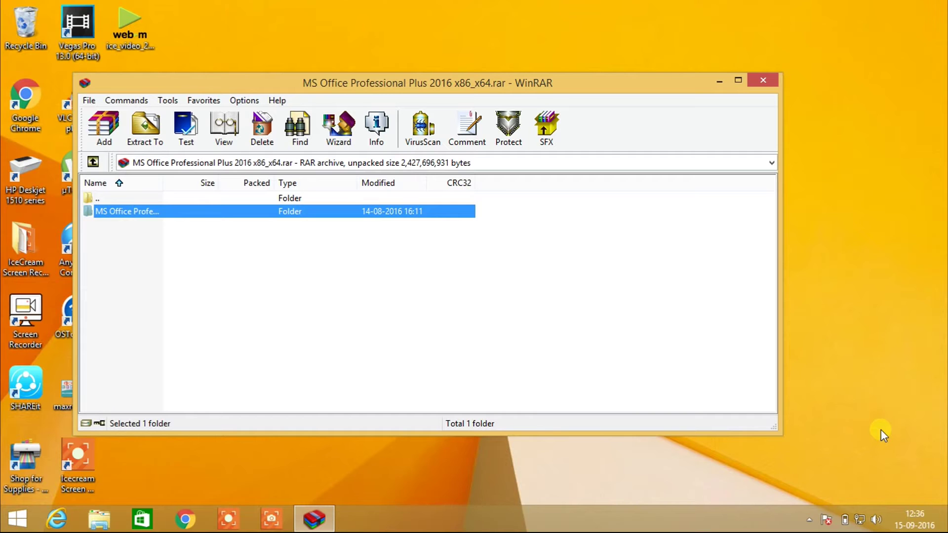
- Close WinRAR and run setup64 from the extracted MS Office Professional Plus 2016 x86_x64 folder
{"action": "left_click", "coordinate": [762, 80]}
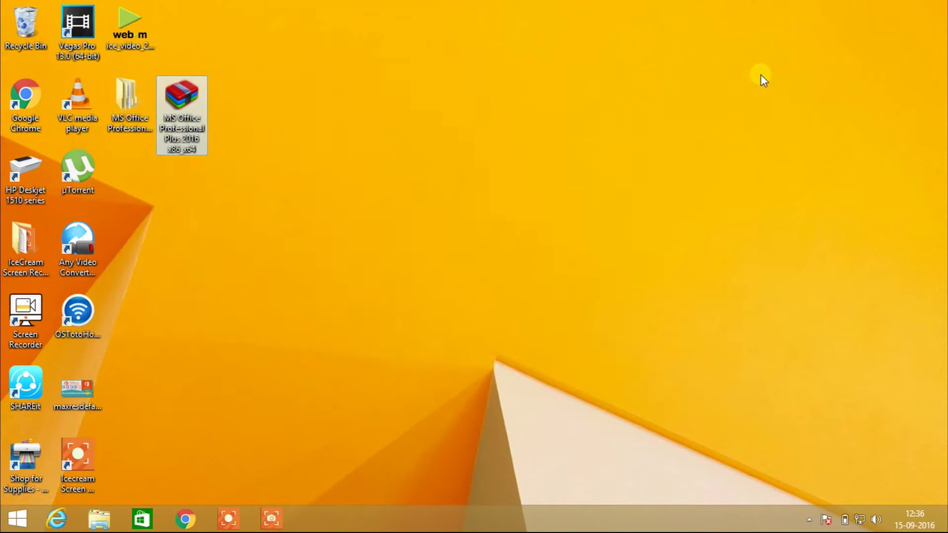
{"action": "left_click", "coordinate": [108, 111]}
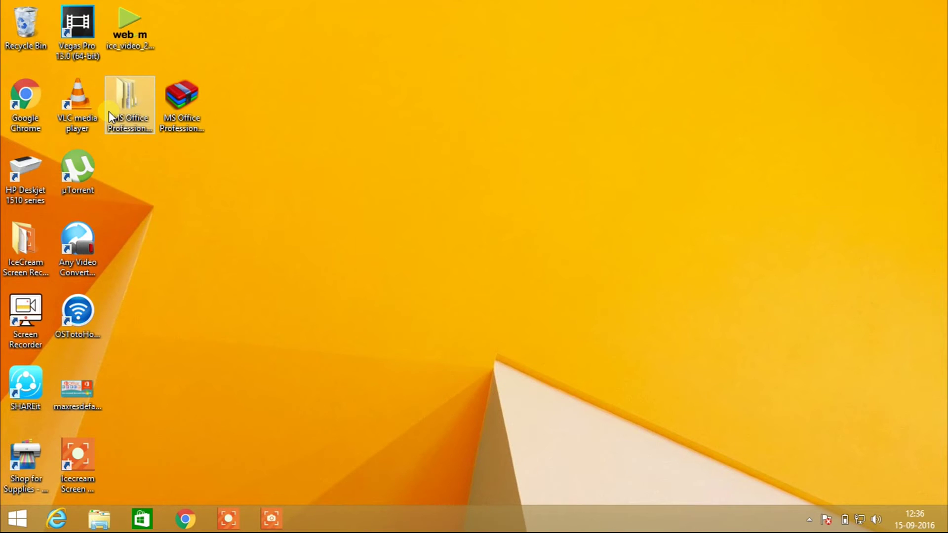
{"action": "double_click", "coordinate": [109, 111]}
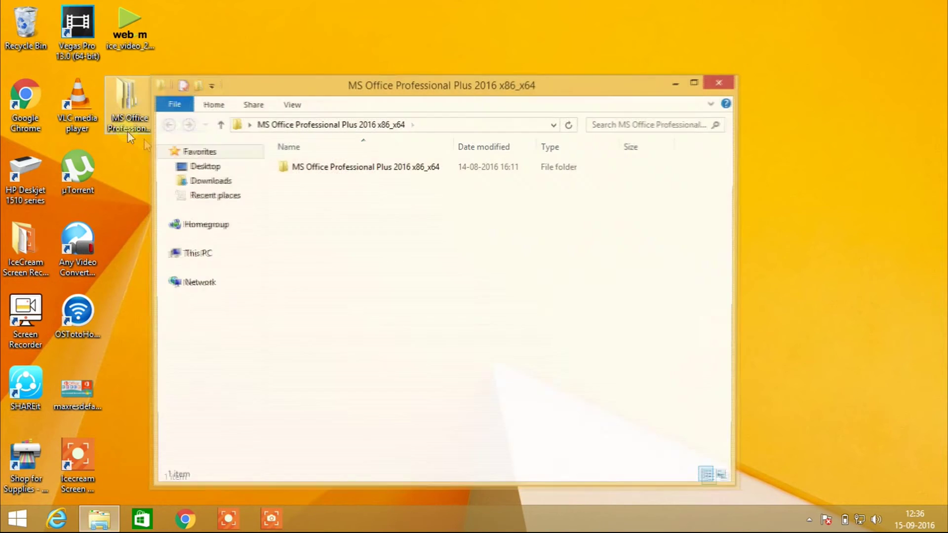
{"action": "double_click", "coordinate": [342, 169]}
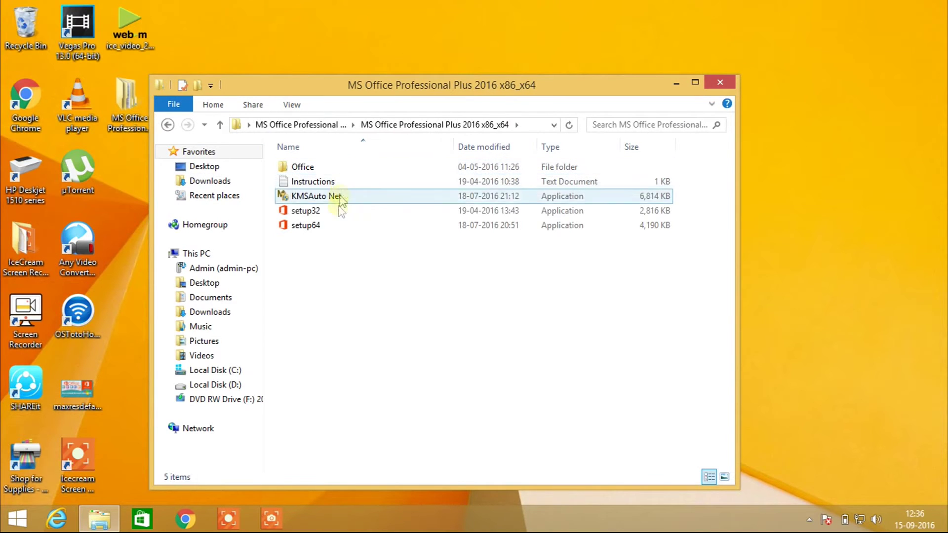
{"action": "left_click", "coordinate": [336, 226]}
{"action": "double_click", "coordinate": [338, 228]}
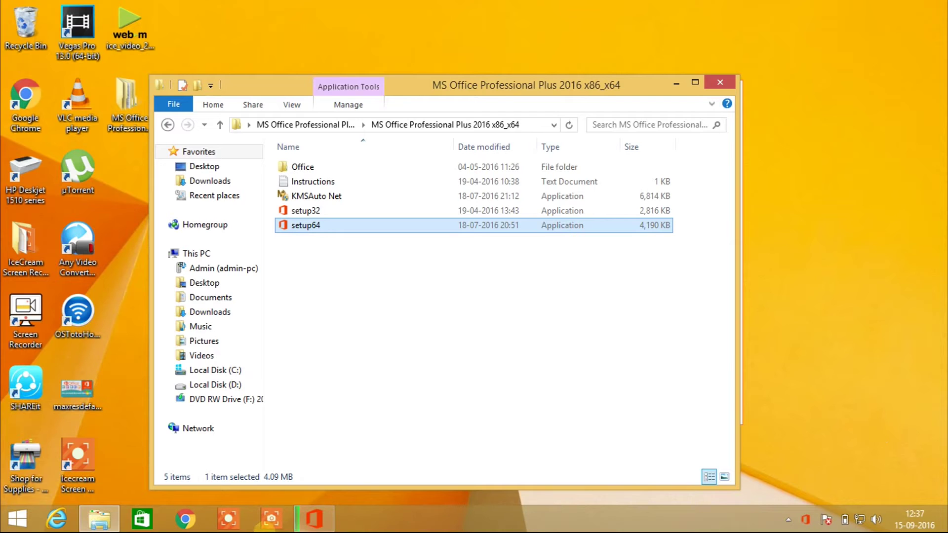
- Close the Office installer's 'You're all set' completion screen
{"action": "left_click", "coordinate": [310, 519]}
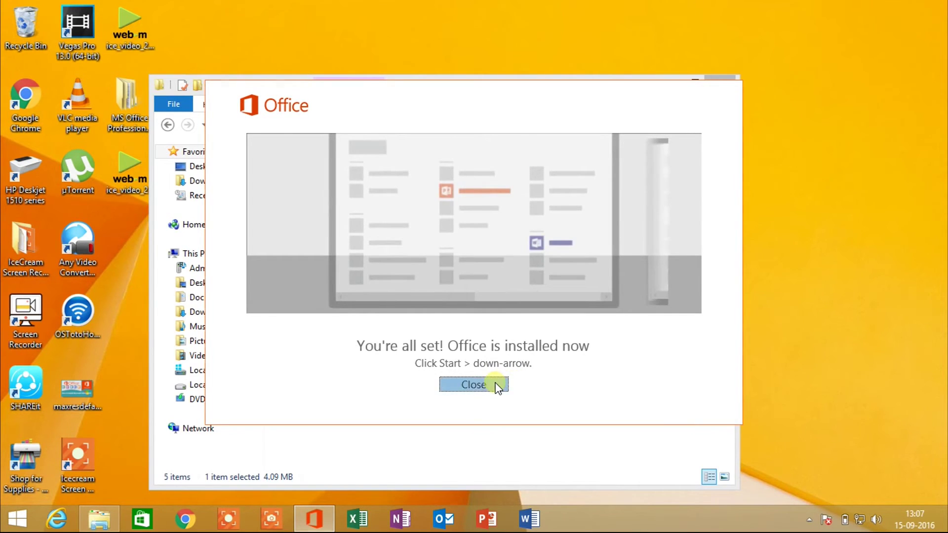
{"action": "left_click", "coordinate": [497, 385]}
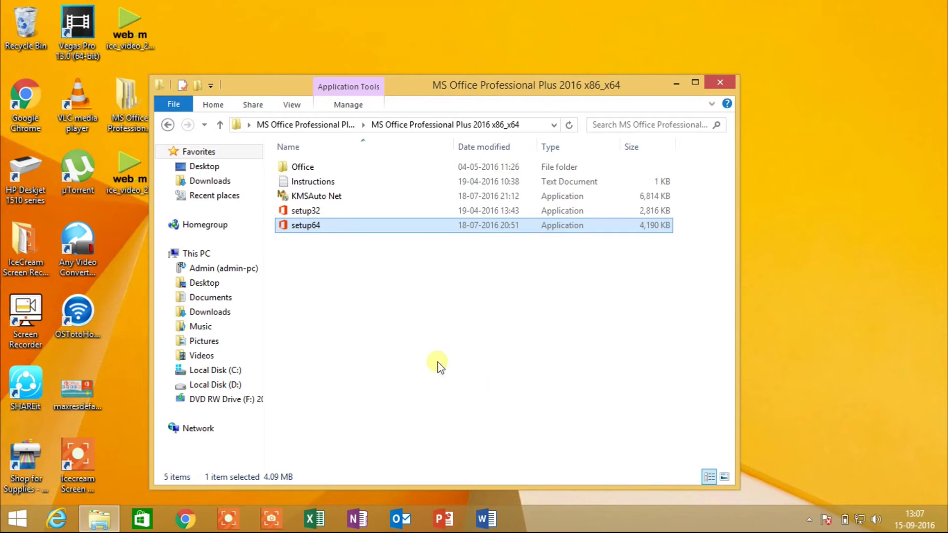
- Start Word, dismiss the sign-in prompts, accept the licence agreement, and close Word
{"action": "left_click", "coordinate": [481, 524]}
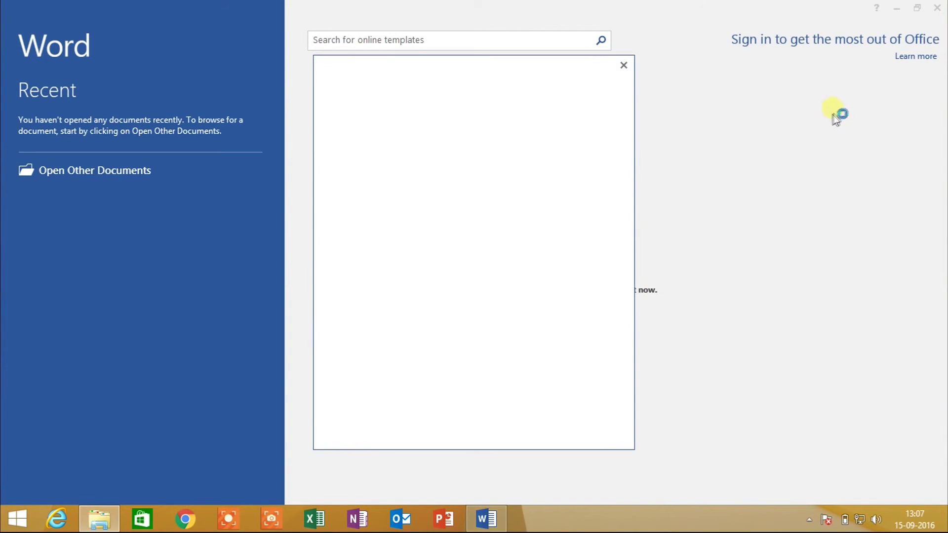
{"action": "left_click", "coordinate": [623, 65]}
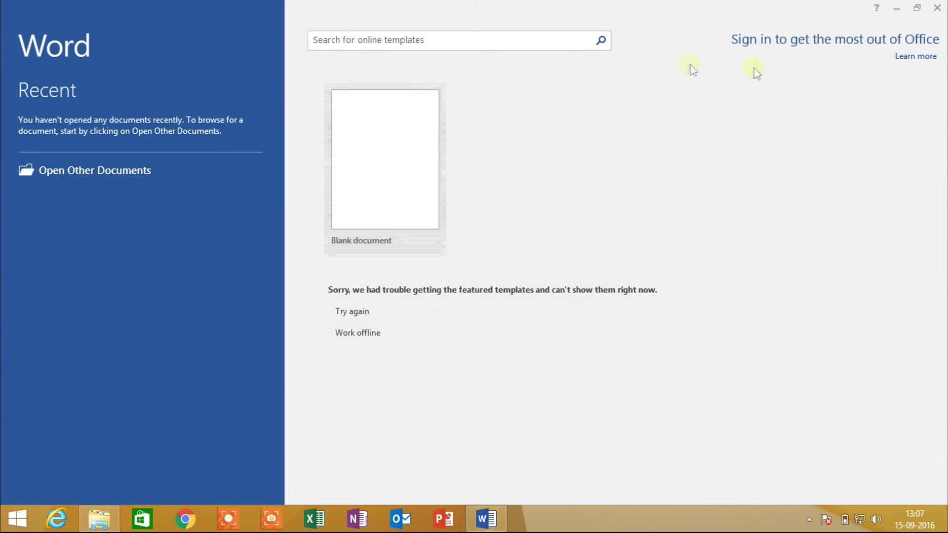
{"action": "left_click", "coordinate": [627, 172]}
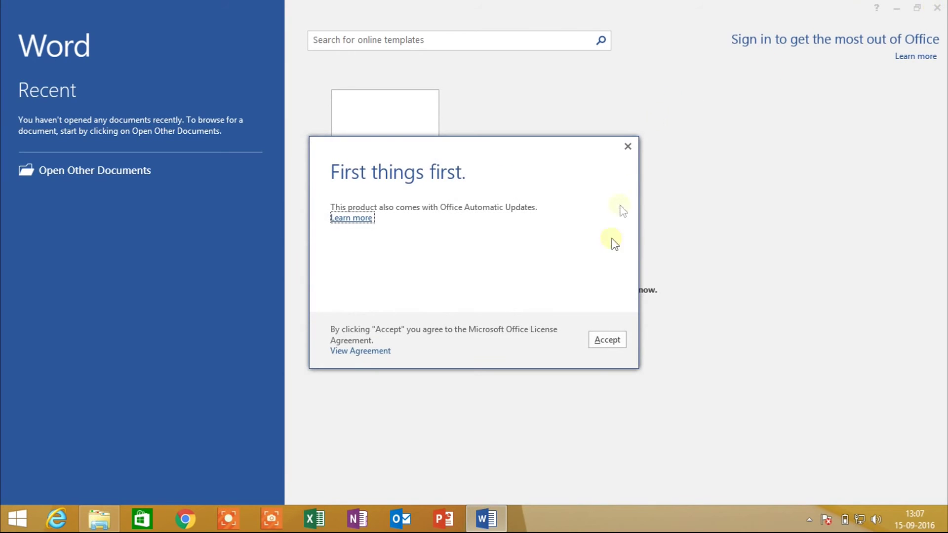
{"action": "left_click", "coordinate": [609, 340]}
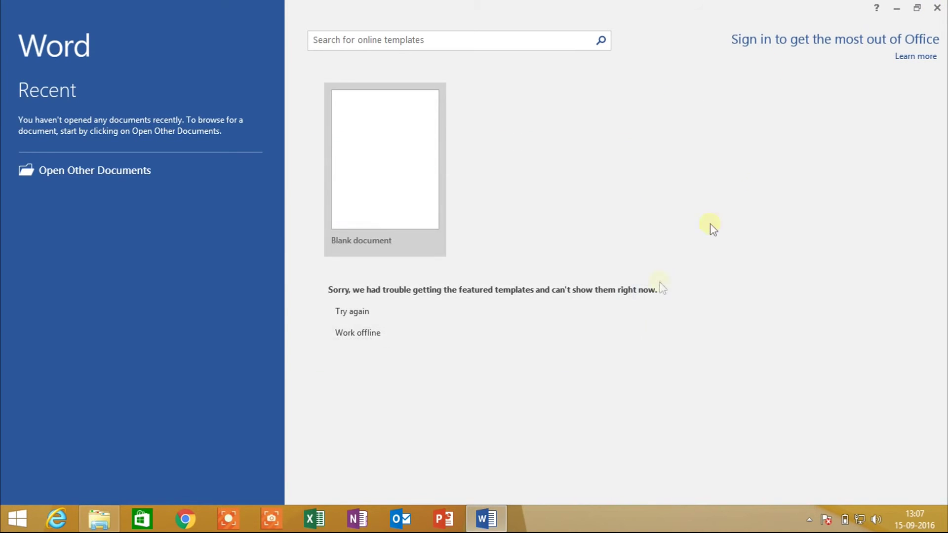
{"action": "left_click", "coordinate": [937, 8]}
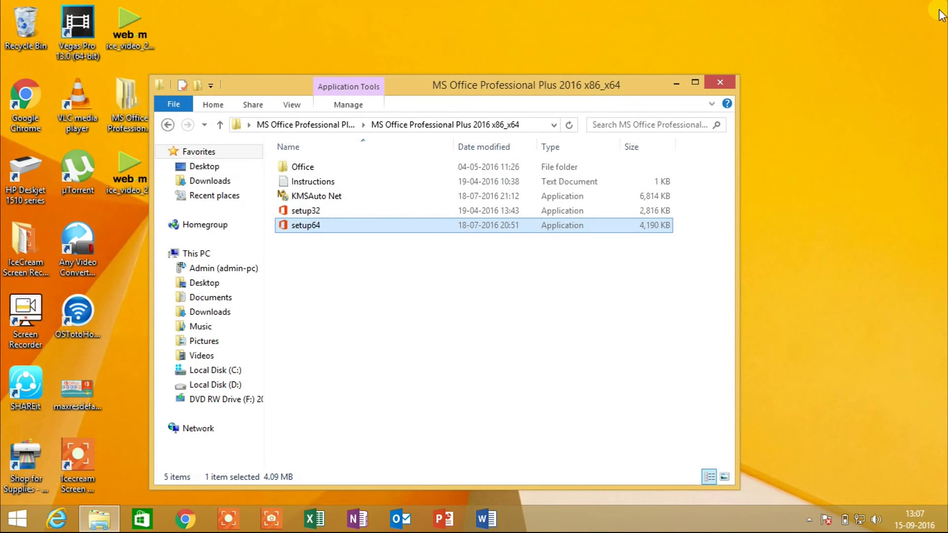
- Run KMSAuto Net as administrator and start Office activation, agreeing to the retail-to-volume conversion
{"action": "double_click", "coordinate": [340, 197]}
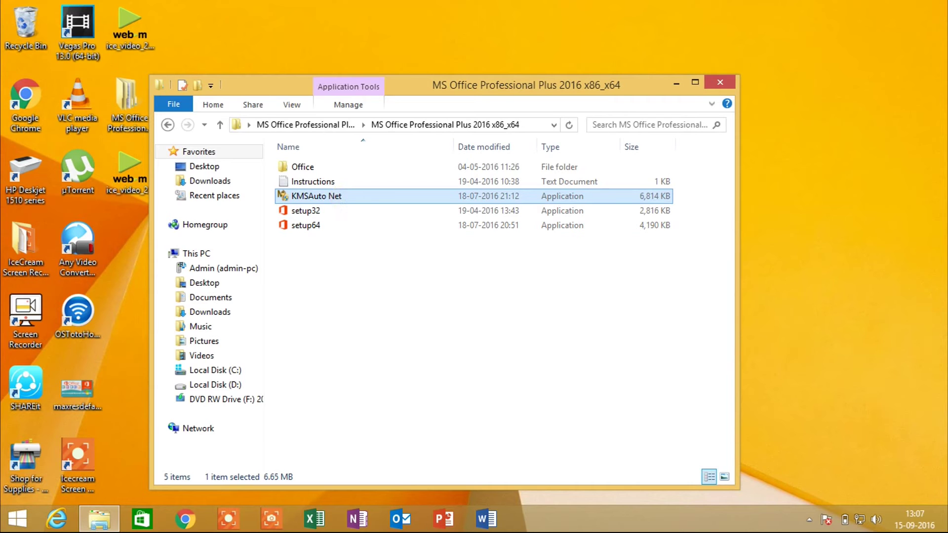
{"action": "left_click", "coordinate": [547, 296]}
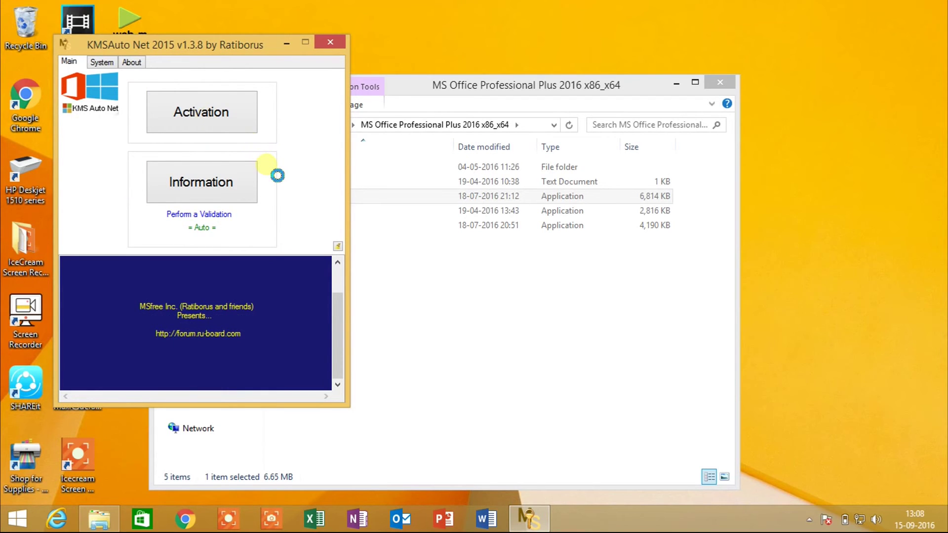
{"action": "left_click", "coordinate": [226, 128]}
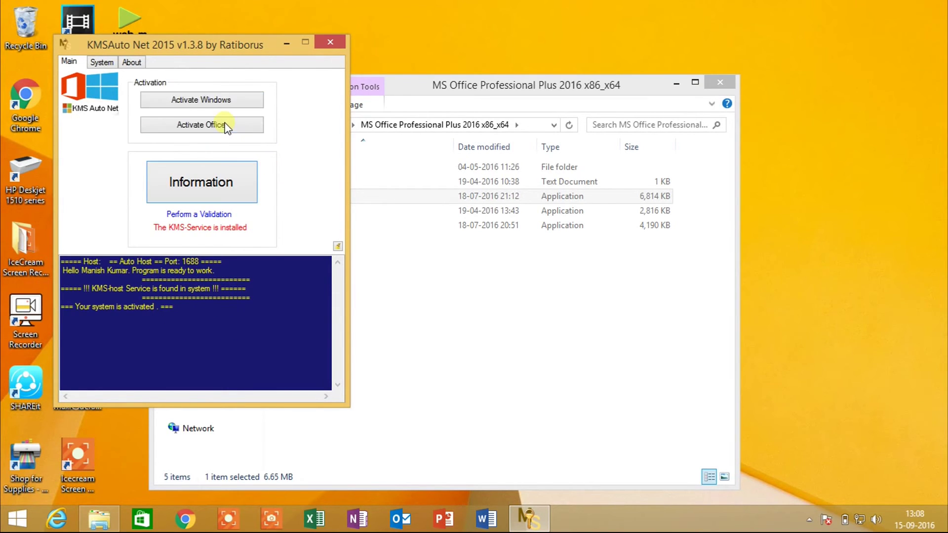
{"action": "left_click", "coordinate": [224, 129]}
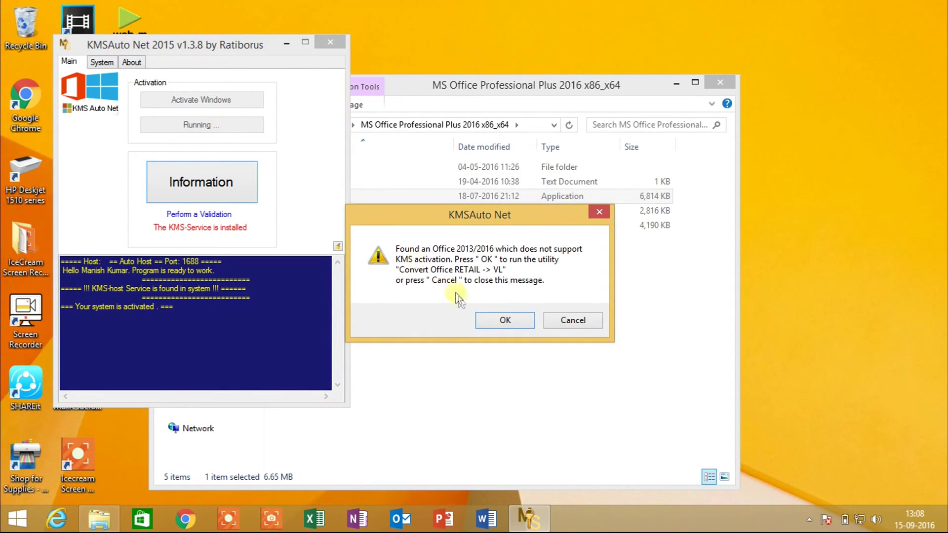
{"action": "left_click", "coordinate": [496, 321]}
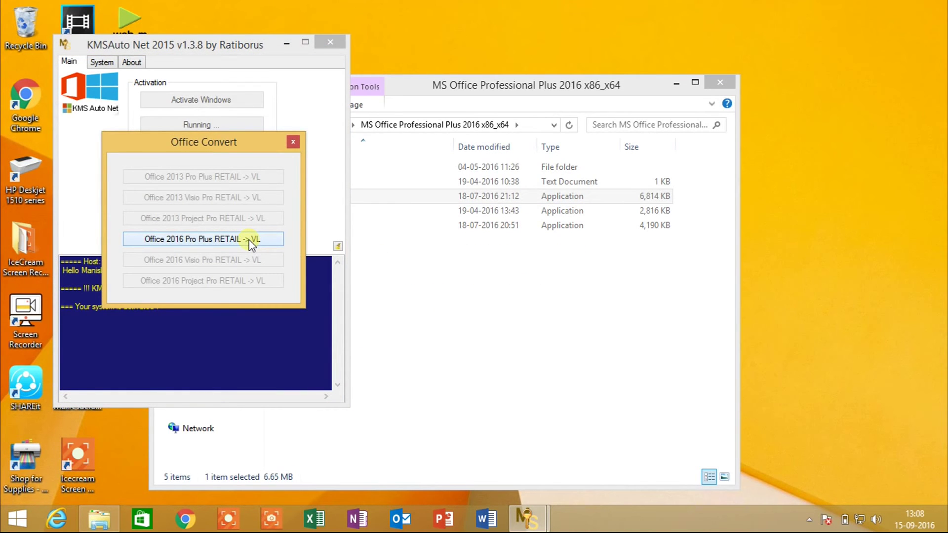
- Convert Office 2016 Pro Plus from RETAIL to VL, then close KMSAuto Net
{"action": "left_click", "coordinate": [201, 242]}
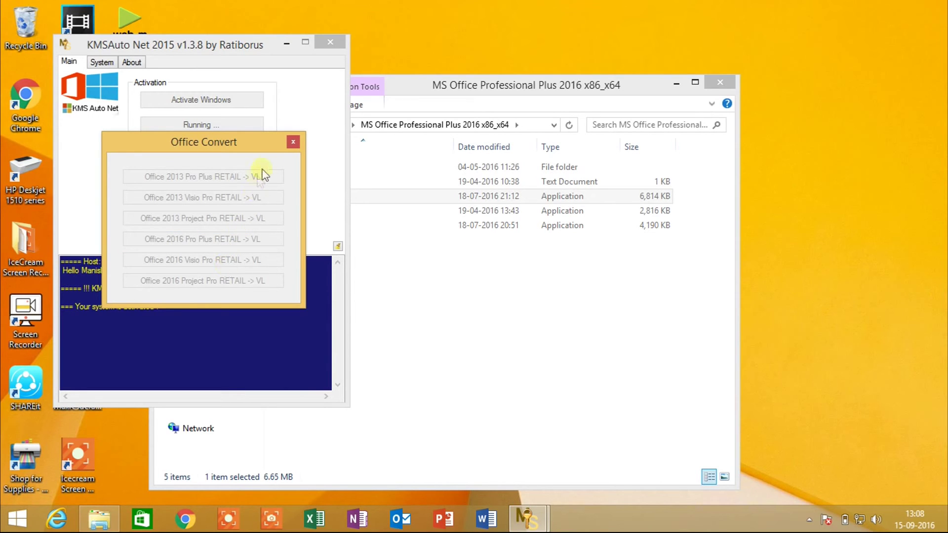
{"action": "left_click", "coordinate": [293, 142]}
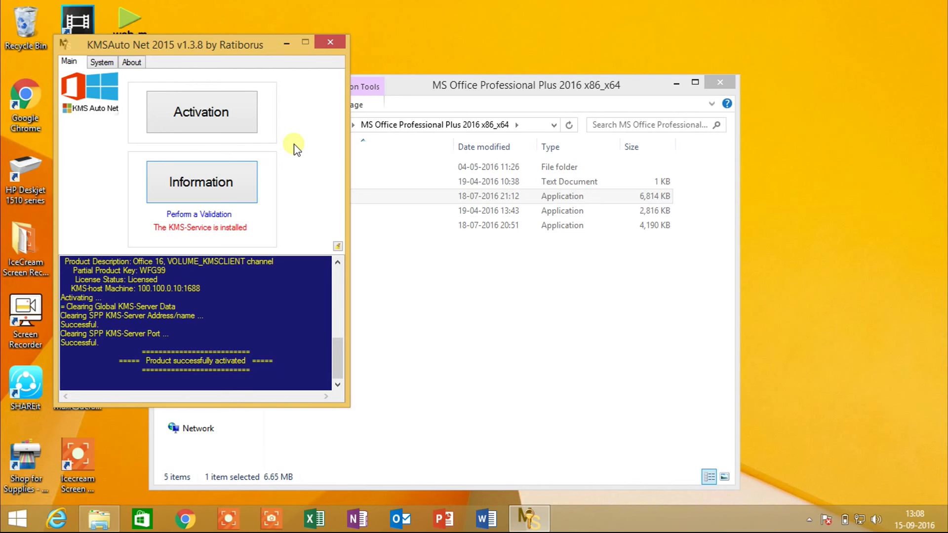
{"action": "left_click", "coordinate": [335, 42]}
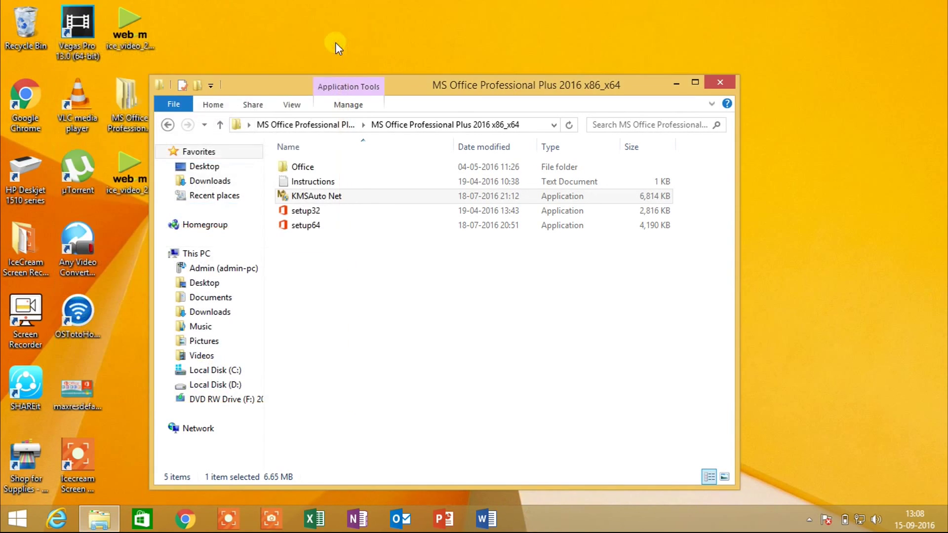
- Open Word with a new blank document, then close it
{"action": "left_click", "coordinate": [484, 518]}
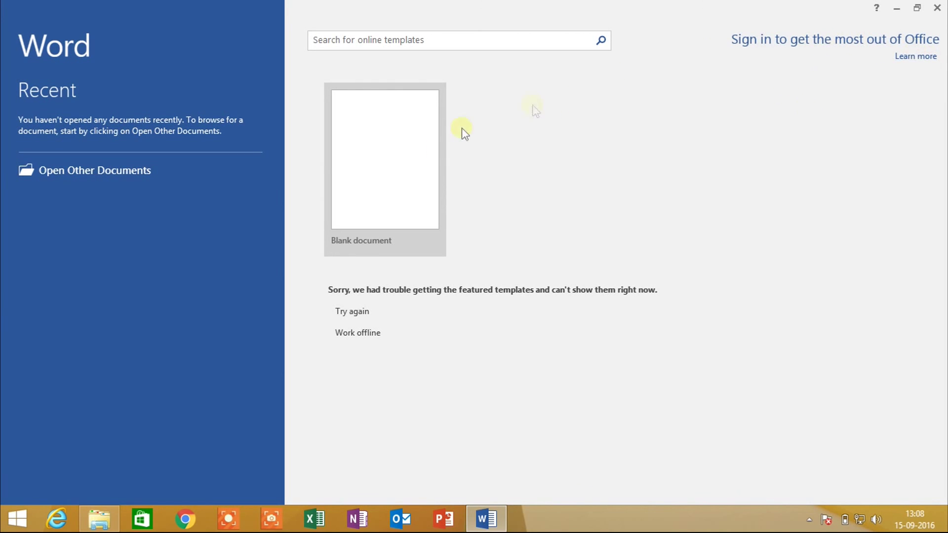
{"action": "left_click", "coordinate": [388, 165]}
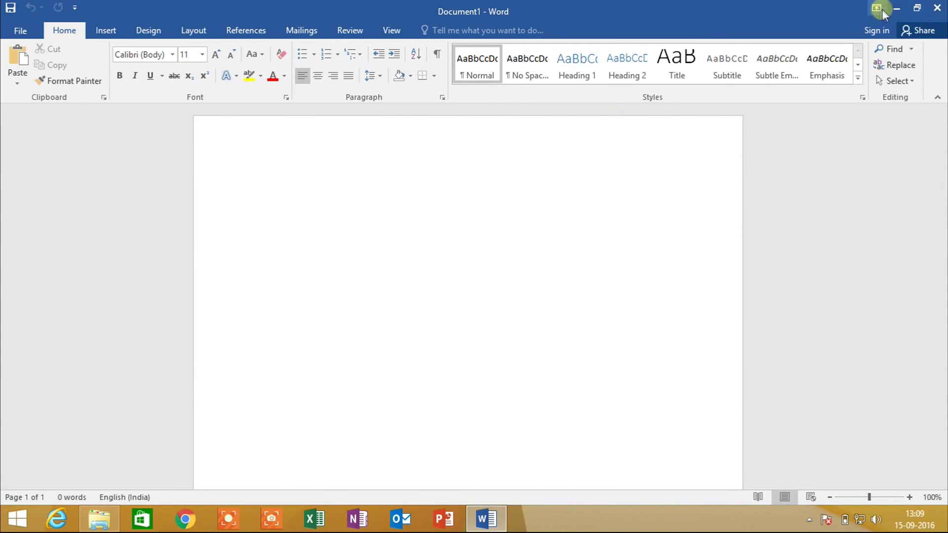
{"action": "left_click", "coordinate": [937, 8]}
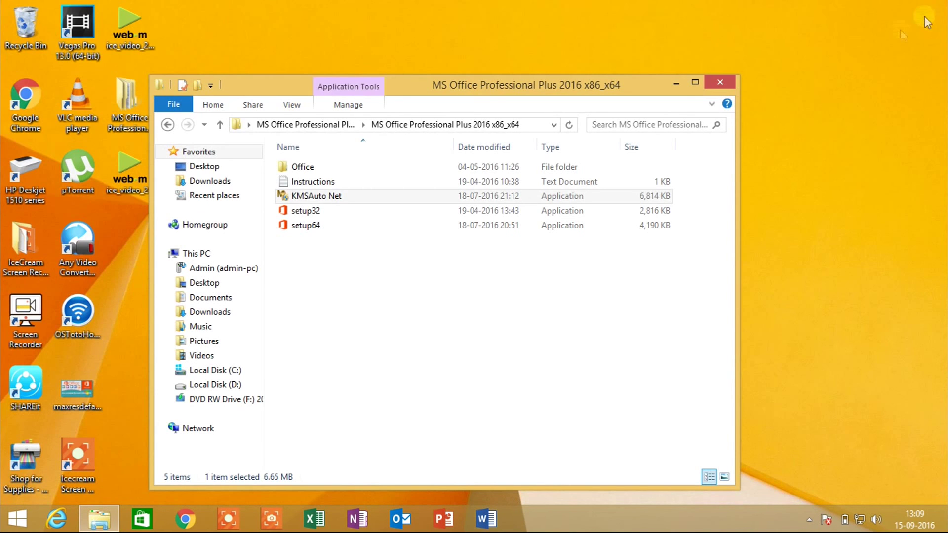